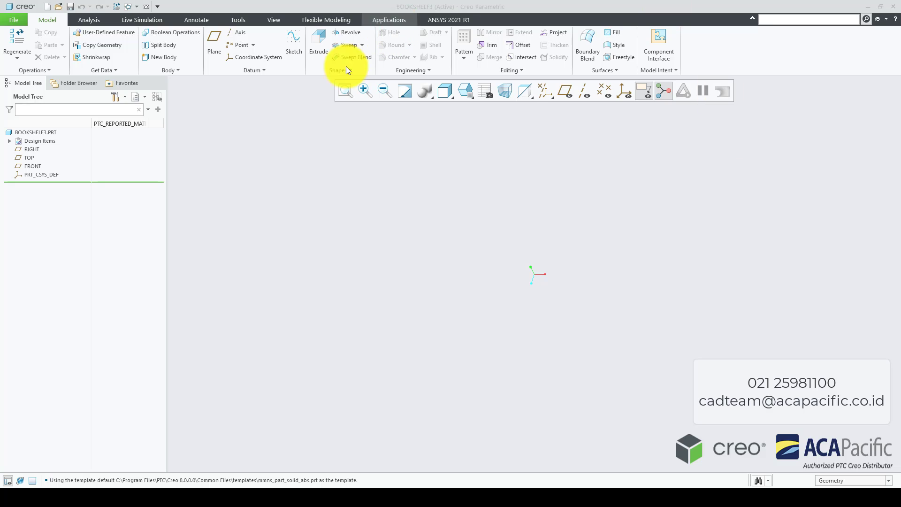
Import Book Shelf.stp into the part using the current profile and the Automatic import type
{"action": "left_click", "coordinate": [109, 70]}
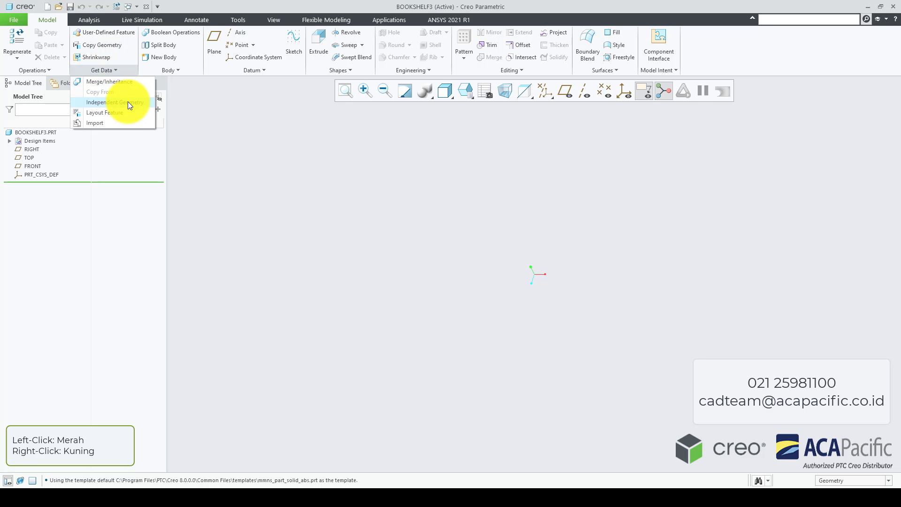
{"action": "left_click", "coordinate": [122, 123]}
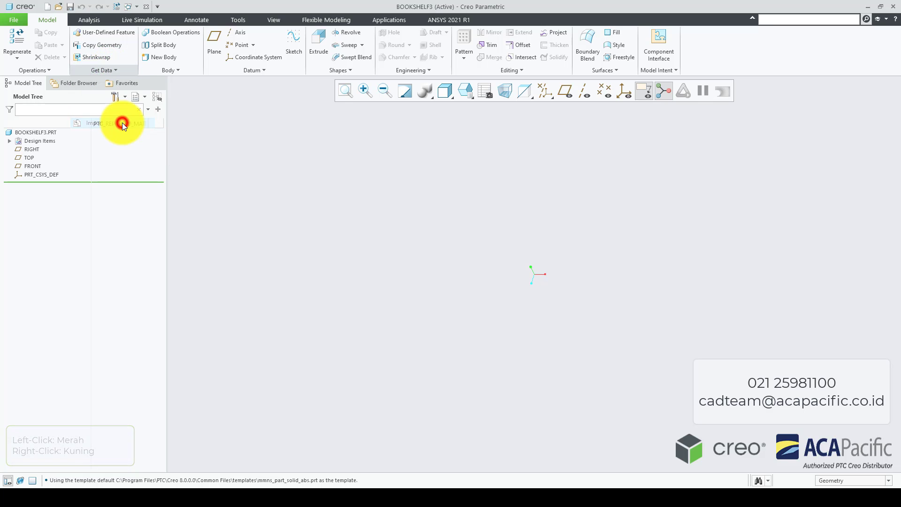
{"action": "left_click", "coordinate": [452, 218]}
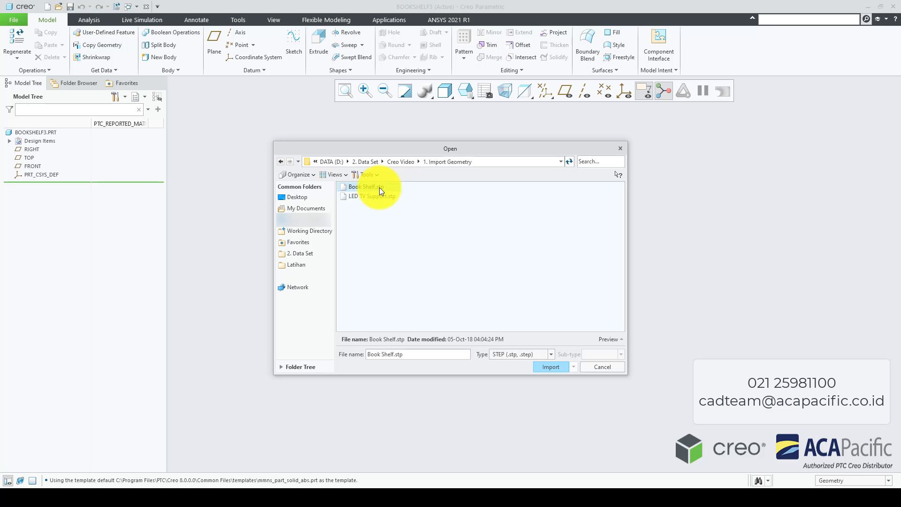
{"action": "left_click", "coordinate": [555, 369]}
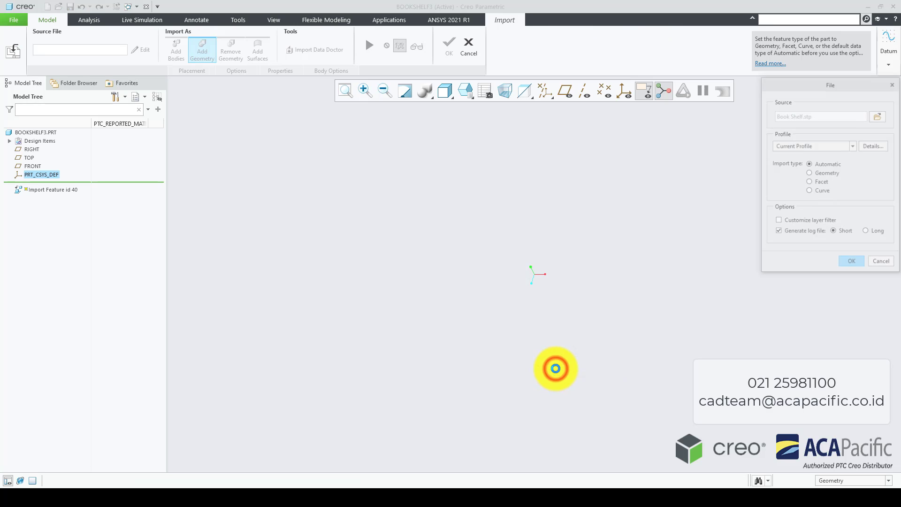
{"action": "left_click", "coordinate": [874, 145]}
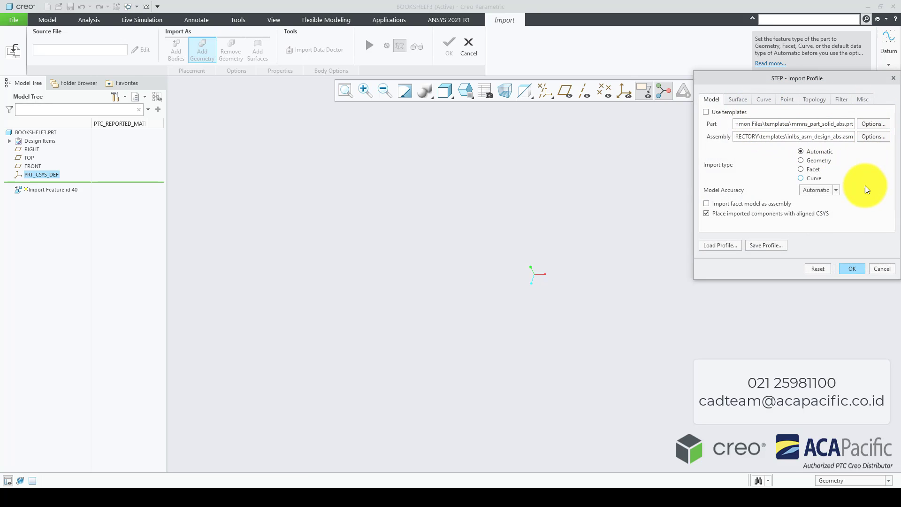
{"action": "left_click", "coordinate": [848, 271]}
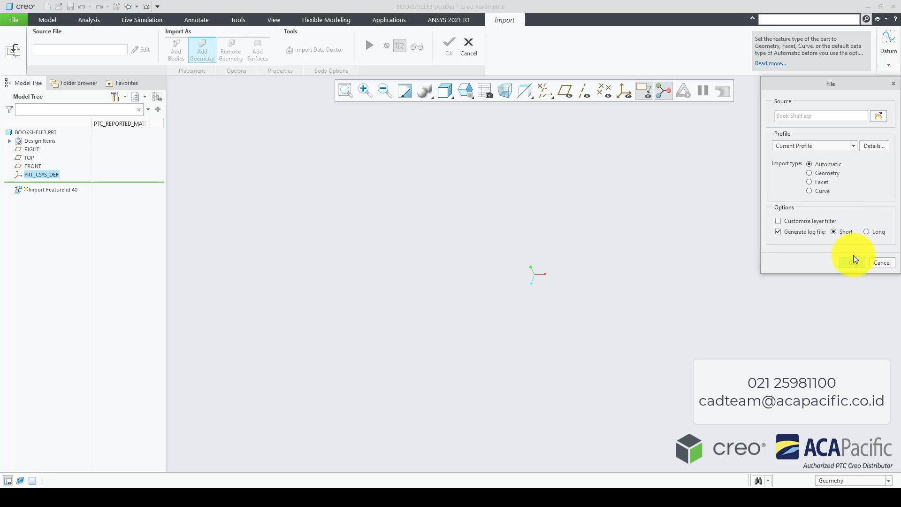
{"action": "left_click", "coordinate": [851, 262]}
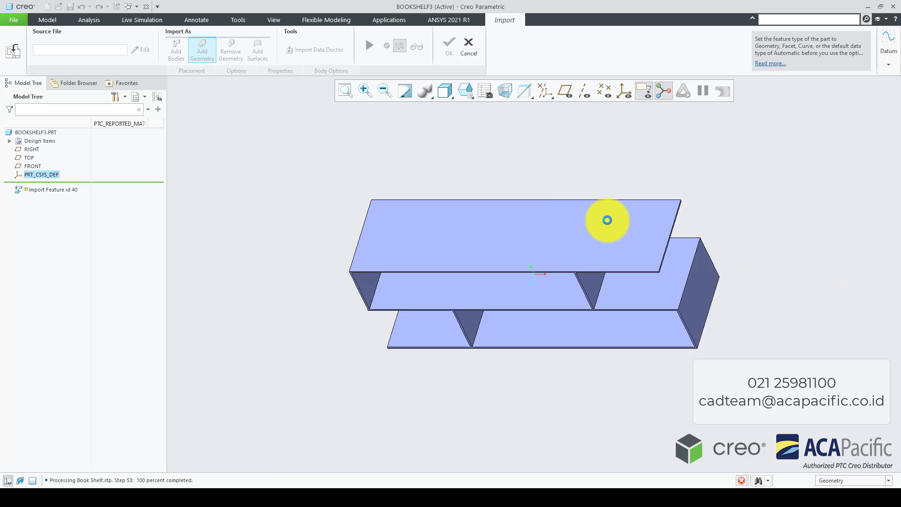
{"action": "mouse_move", "coordinate": [521, 360]}
{"action": "middle_mouse_down"}
{"action": "mouse_move", "coordinate": [519, 337]}
{"action": "mouse_move", "coordinate": [528, 342]}
{"action": "middle_mouse_up"}
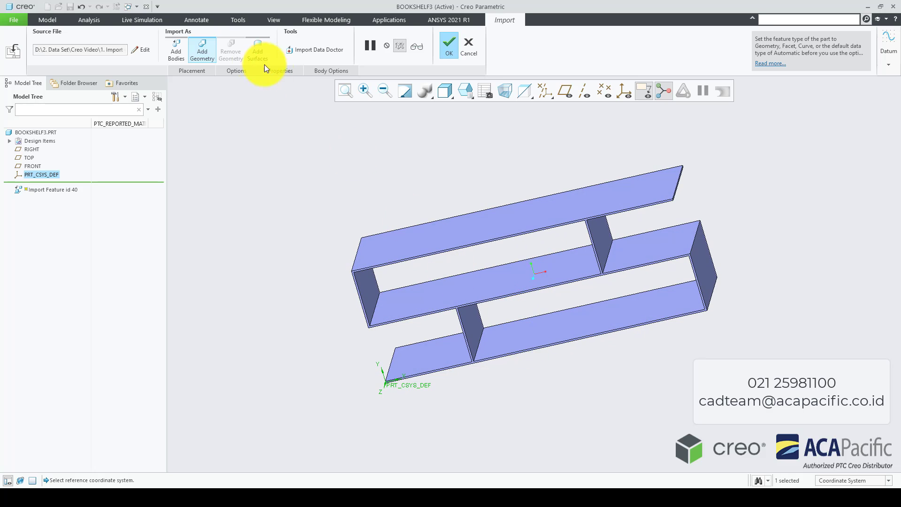
Name the import feature BOOKSHELF and complete the import, placed on the default coordinate system PRT_CSYS_DEF
{"action": "left_click", "coordinate": [206, 71]}
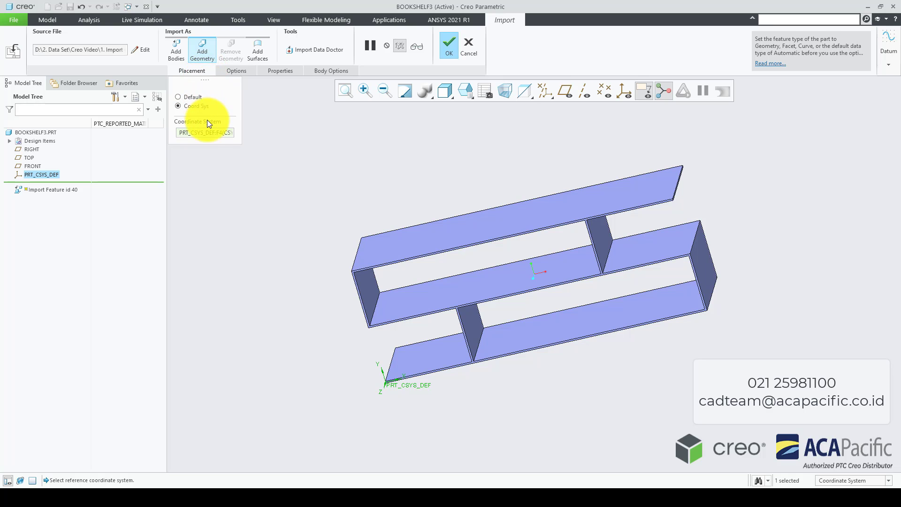
{"action": "left_click", "coordinate": [236, 71]}
{"action": "left_click", "coordinate": [291, 70]}
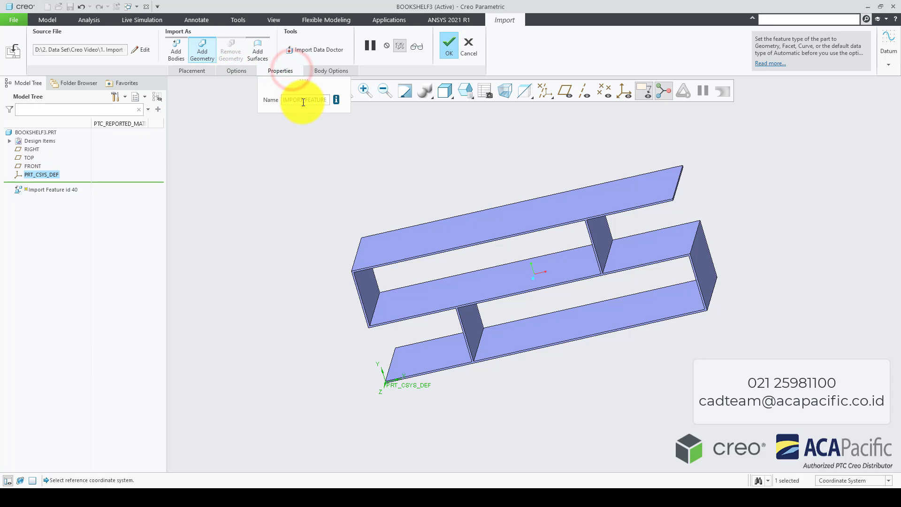
{"action": "type", "text": "Boo"}
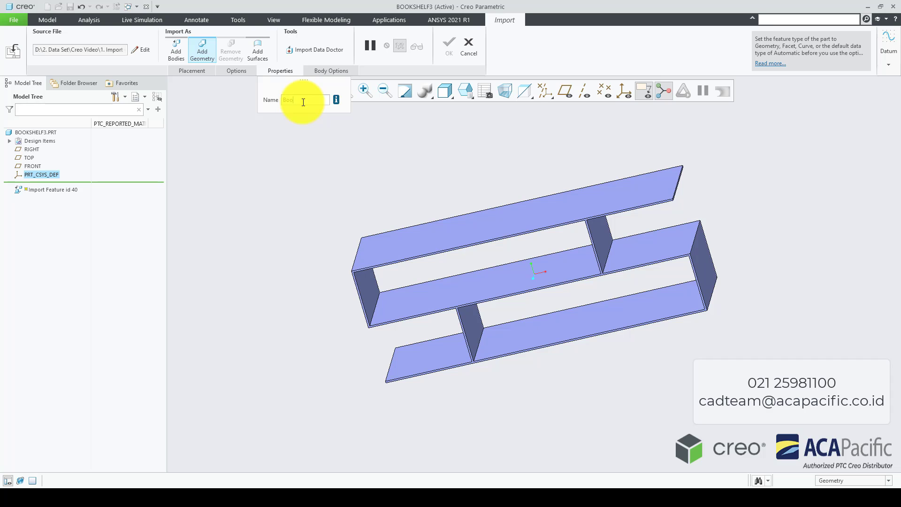
{"action": "type", "text": "kshelf"}
{"action": "left_click", "coordinate": [327, 74]}
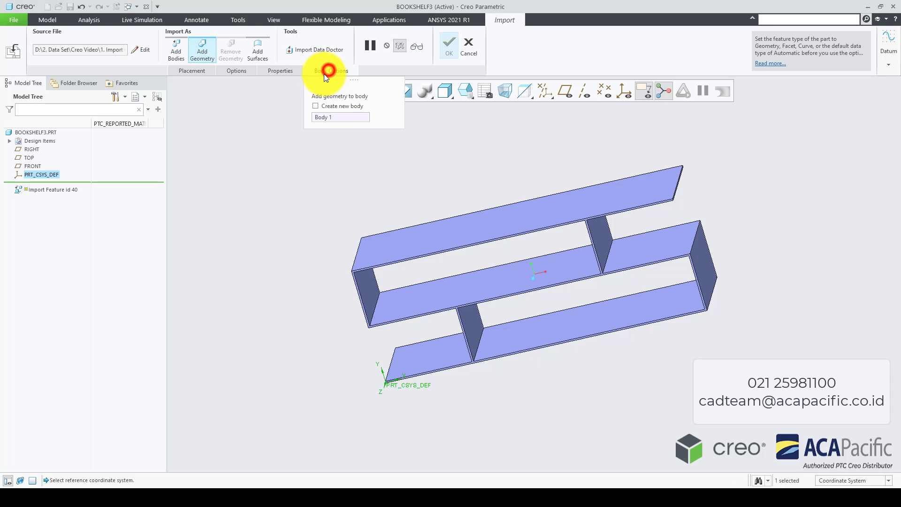
{"action": "left_click", "coordinate": [297, 74]}
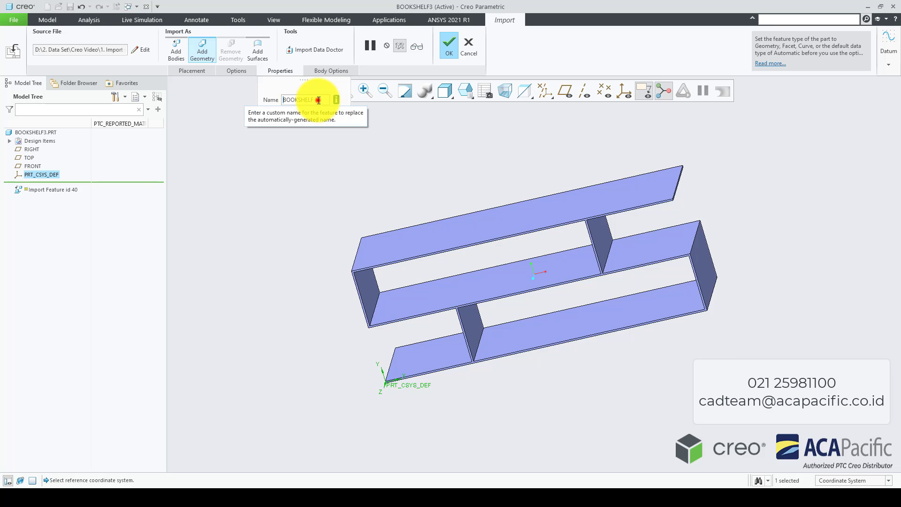
{"action": "left_click", "coordinate": [318, 100]}
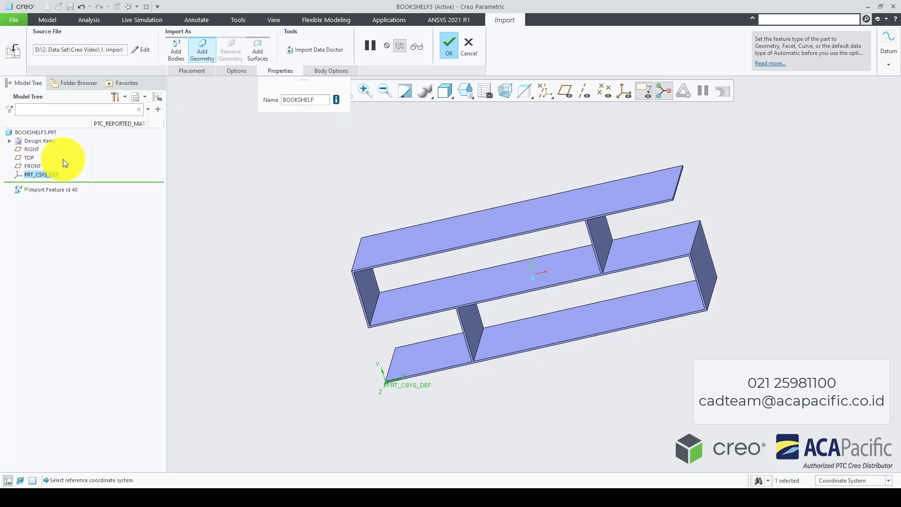
{"action": "left_click", "coordinate": [448, 44]}
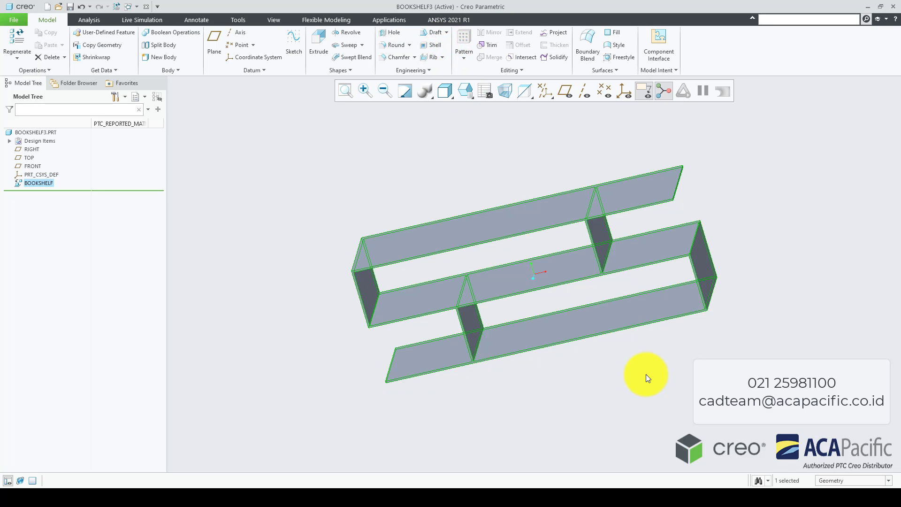
{"action": "mouse_move", "coordinate": [735, 382]}
{"action": "middle_mouse_down"}
{"action": "mouse_move", "coordinate": [714, 358]}
{"action": "mouse_move", "coordinate": [708, 376]}
{"action": "mouse_move", "coordinate": [725, 384]}
{"action": "mouse_move", "coordinate": [704, 372]}
{"action": "middle_mouse_up"}
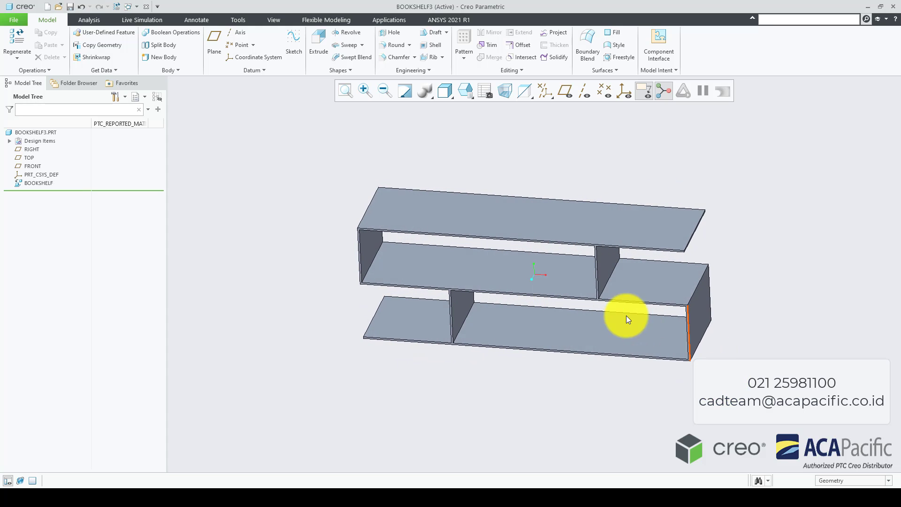
{"action": "left_click", "coordinate": [259, 209]}
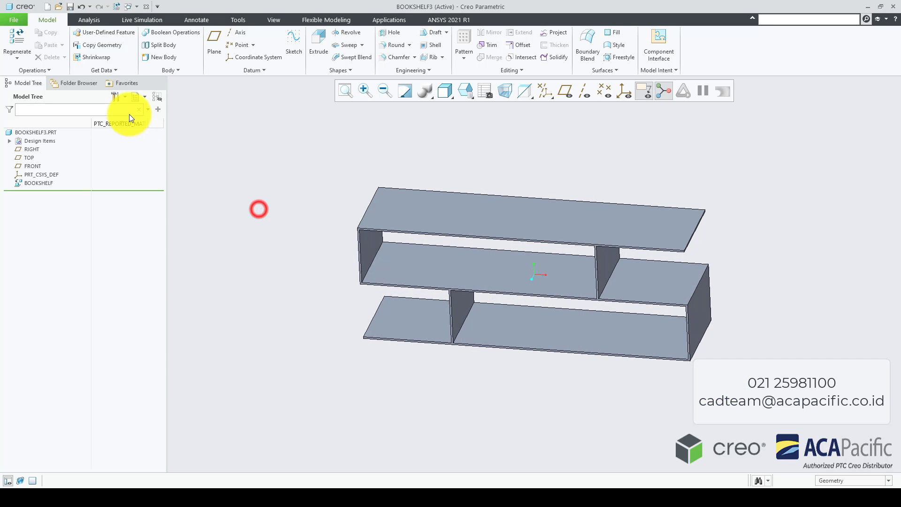
{"action": "left_click", "coordinate": [115, 72]}
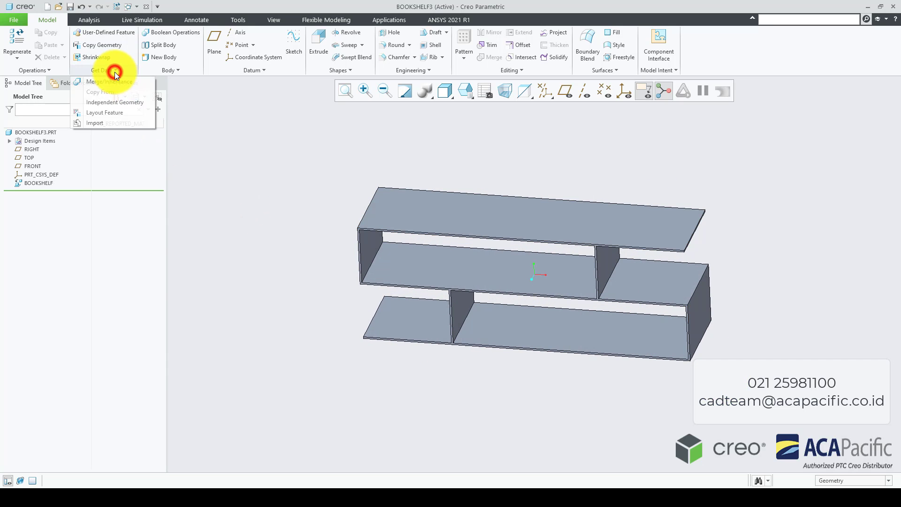
{"action": "left_click", "coordinate": [116, 122]}
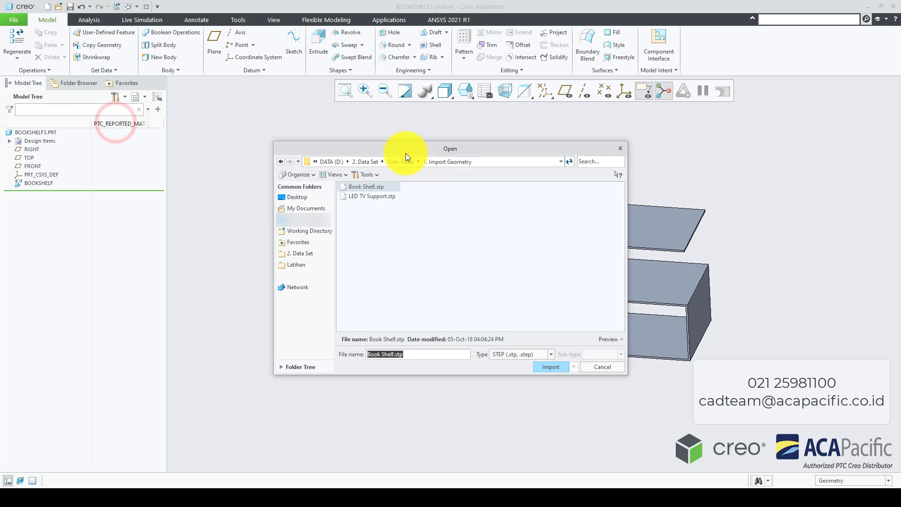
{"action": "left_click", "coordinate": [376, 197]}
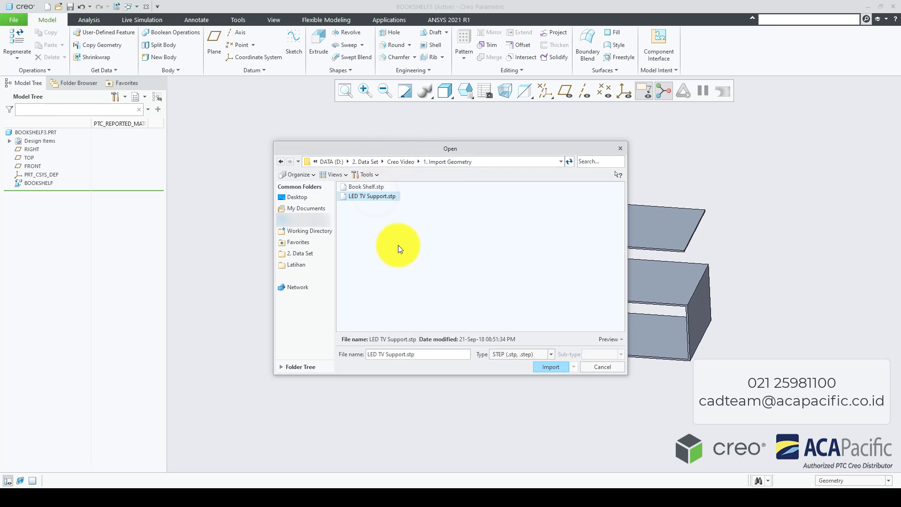
{"action": "left_click", "coordinate": [557, 370]}
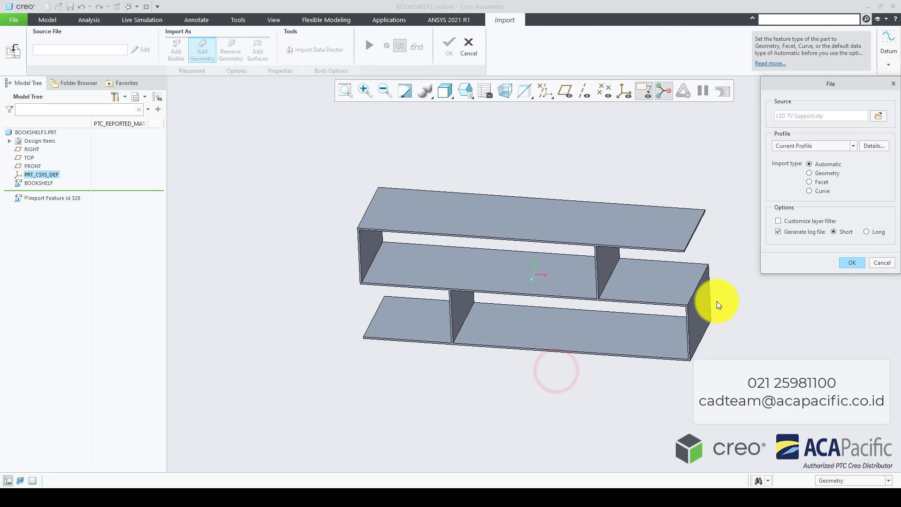
{"action": "left_click", "coordinate": [851, 263]}
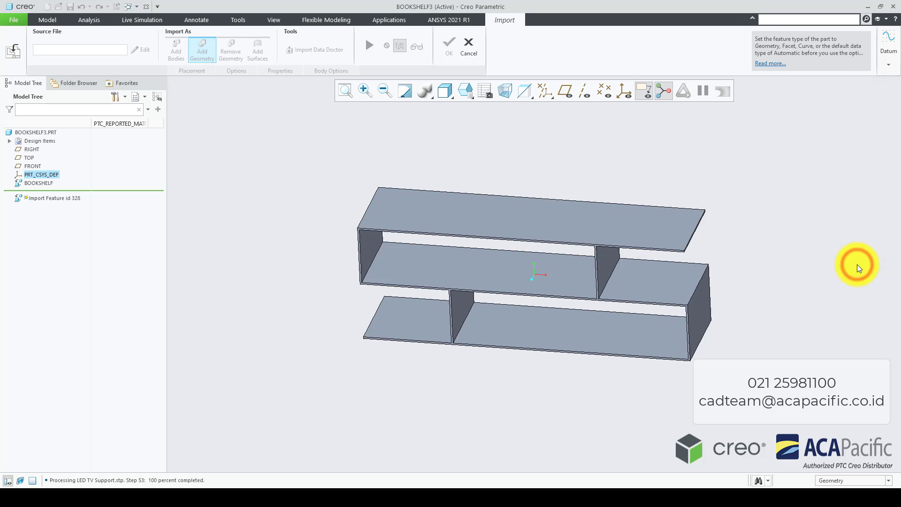
{"action": "left_click", "coordinate": [205, 73]}
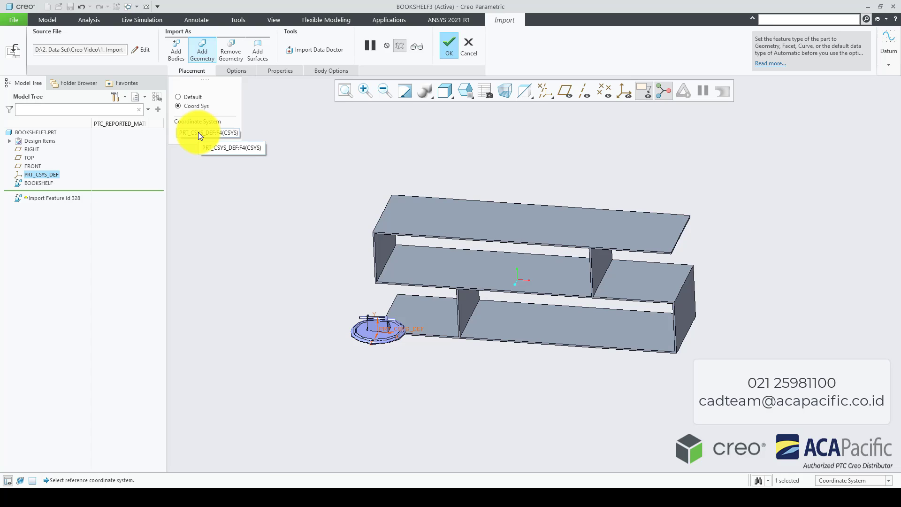
{"action": "left_click", "coordinate": [468, 49]}
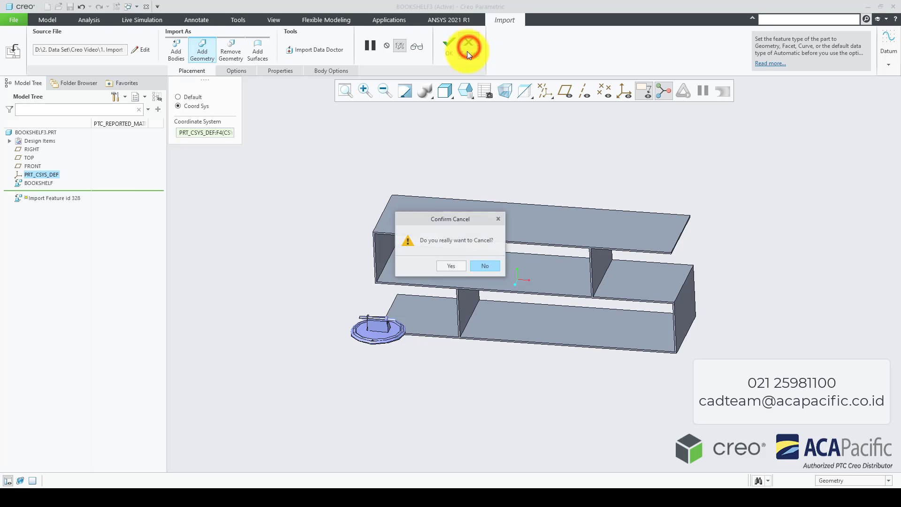
{"action": "left_click", "coordinate": [453, 267]}
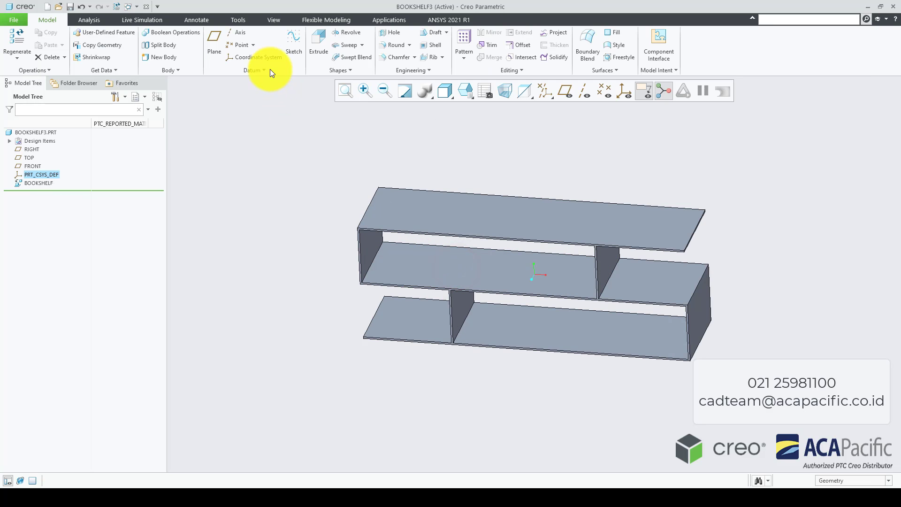
Place a new coordinate system on the top shelf's surface, referenced about 533 mm from its left edge and about 179 mm from its front edge
{"action": "left_click", "coordinate": [313, 203]}
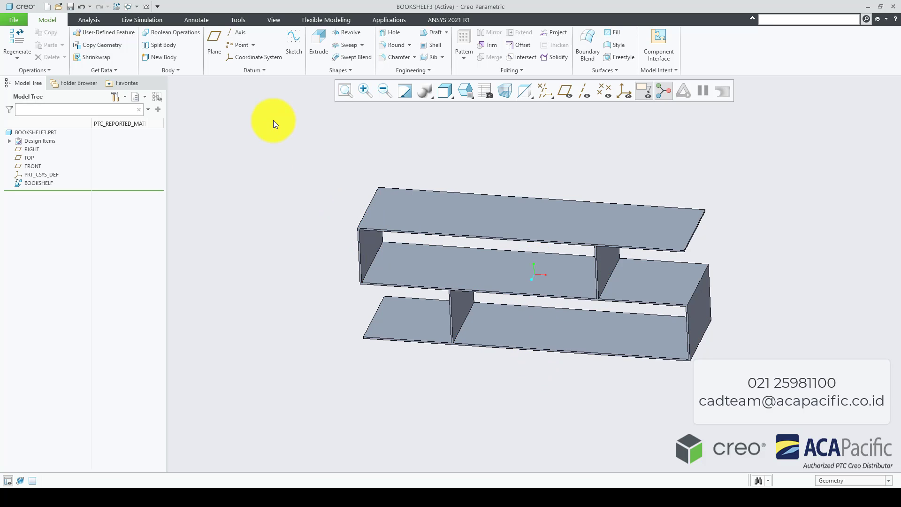
{"action": "left_click", "coordinate": [276, 58]}
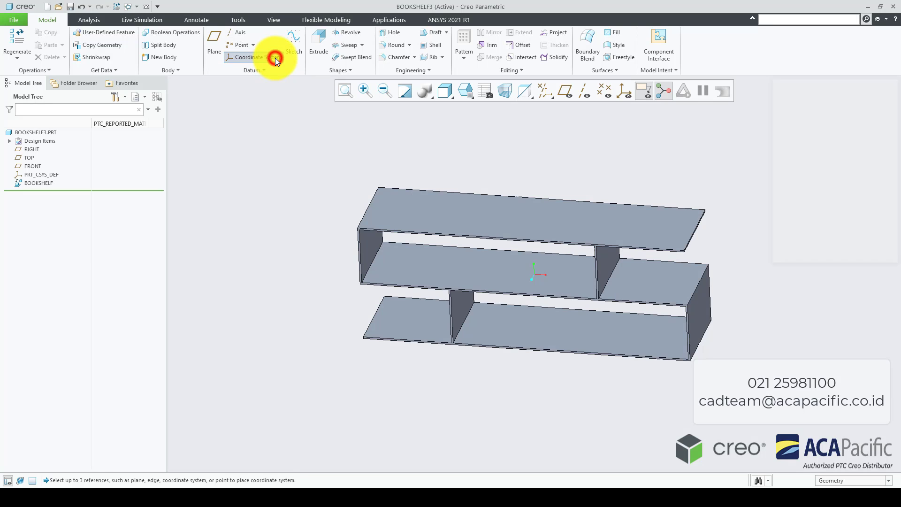
{"action": "left_click", "coordinate": [528, 218]}
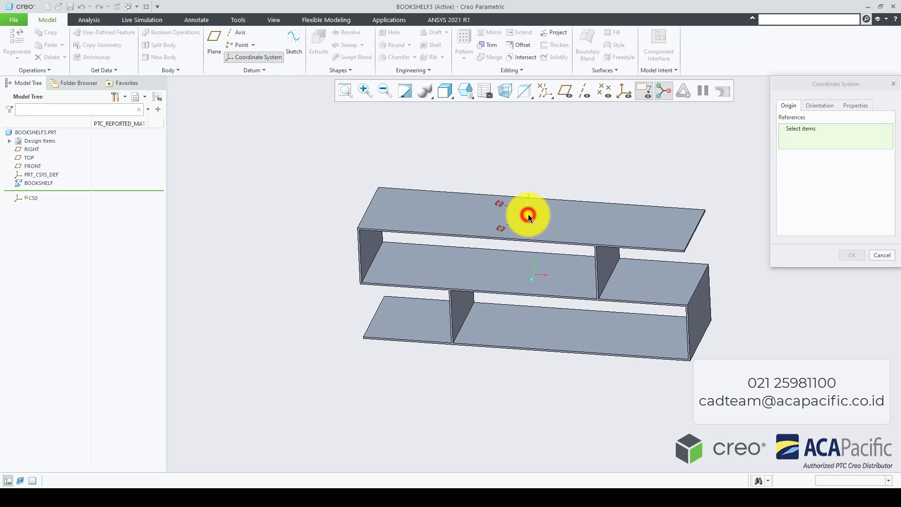
{"action": "left_click_drag", "start_coordinate": [500, 203], "coordinate": [369, 205]}
{"action": "left_click_drag", "start_coordinate": [525, 233], "coordinate": [516, 239]}
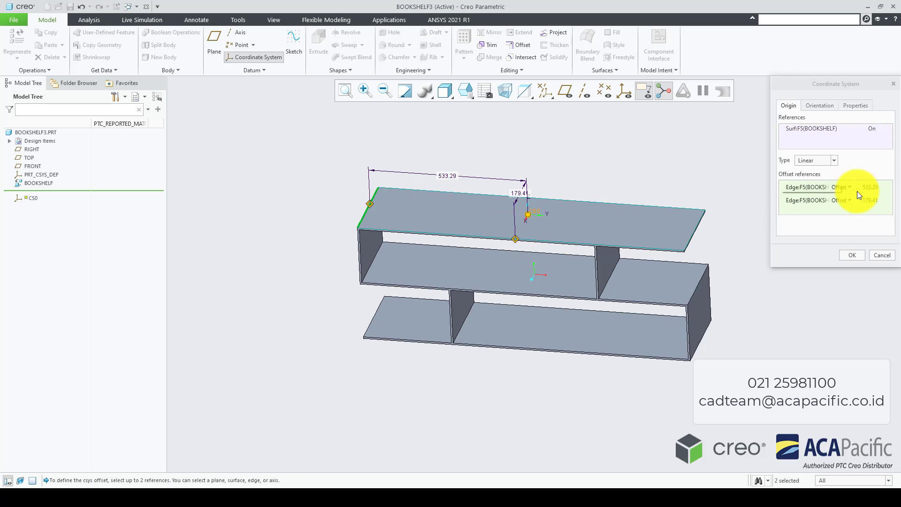
Set the coordinate system's offsets to 550 mm from the shelf's left edge and 150 mm from its front edge
{"action": "left_click", "coordinate": [872, 187]}
{"action": "left_click_drag", "start_coordinate": [872, 187], "coordinate": [862, 187]}
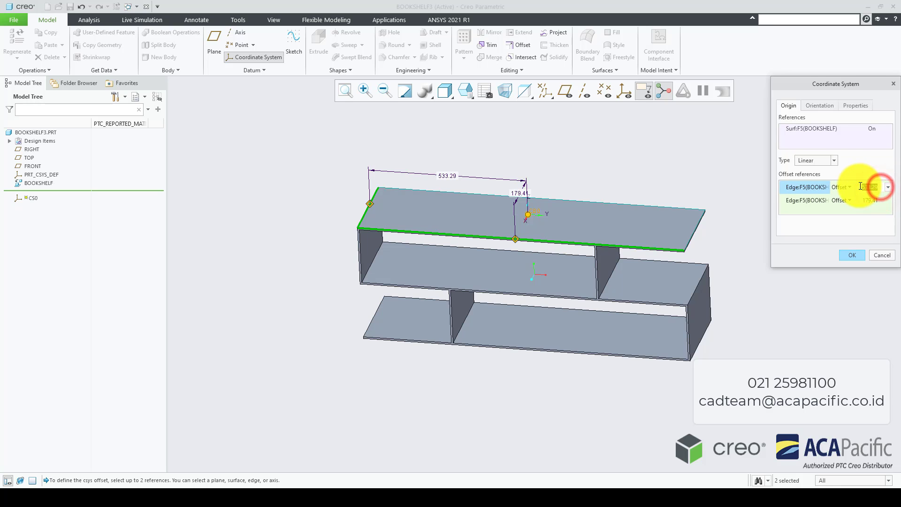
{"action": "type", "text": "550"}
{"action": "left_click", "coordinate": [861, 209]}
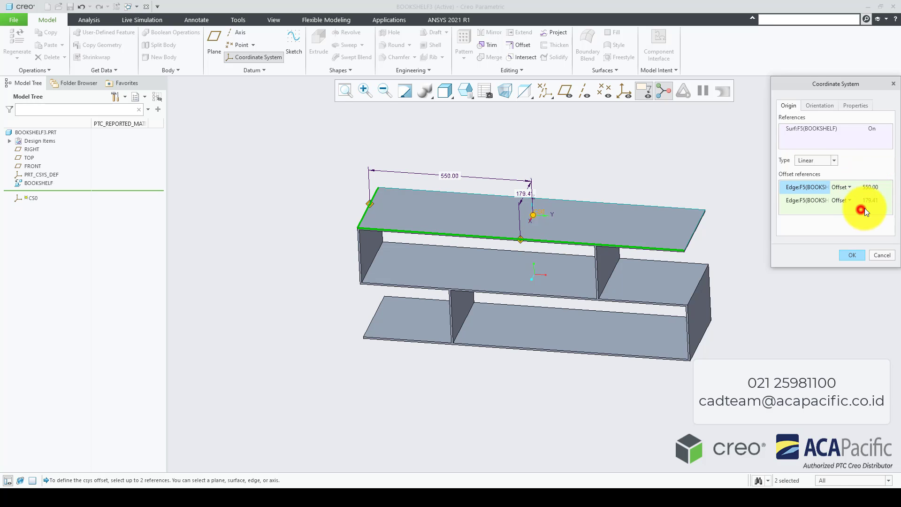
{"action": "double_click", "coordinate": [875, 200]}
{"action": "type", "text": "1"}
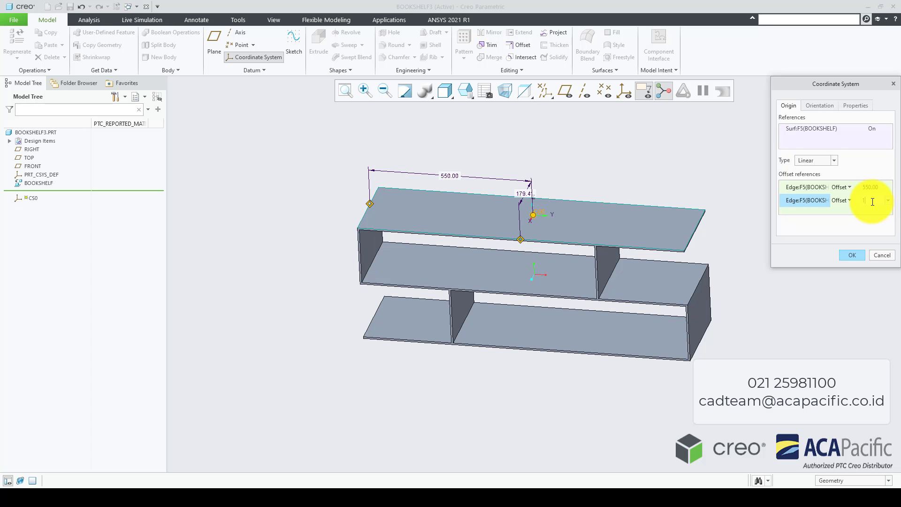
{"action": "type", "text": "50"}
{"action": "left_click", "coordinate": [830, 211]}
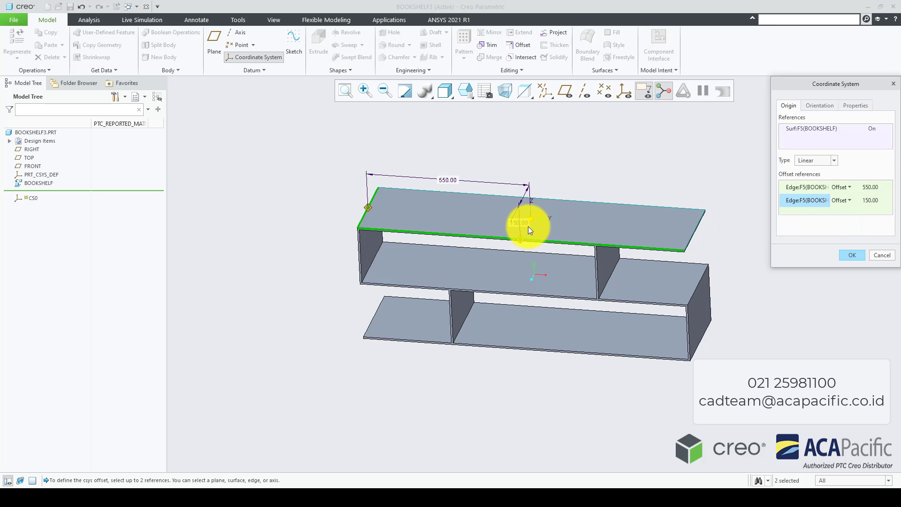
Orient the coordinate system so the top shelf's surface determines Y and the edge projects Z, and finish creating it
{"action": "left_click", "coordinate": [822, 106]}
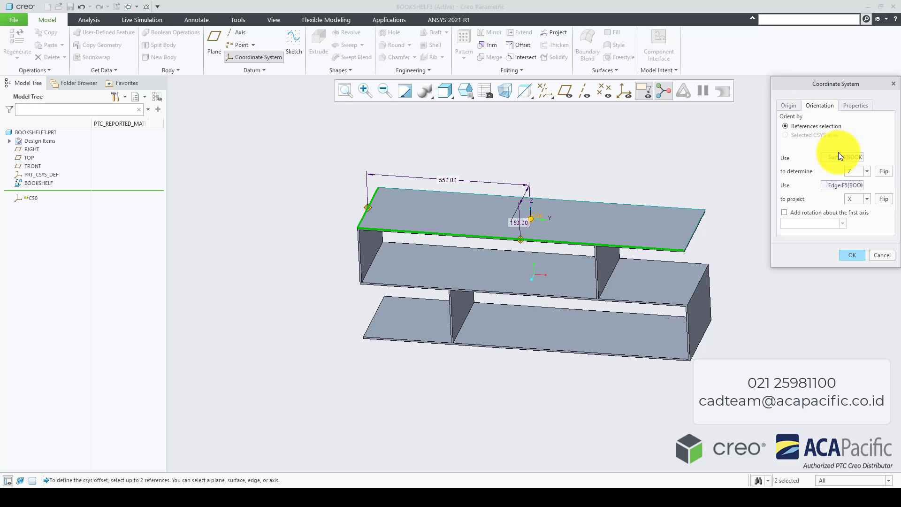
{"action": "scroll", "coordinate": [729, 168], "scroll_direction": "up", "scroll_amount": 2}
{"action": "scroll", "coordinate": [728, 170], "scroll_direction": "down", "scroll_amount": 2}
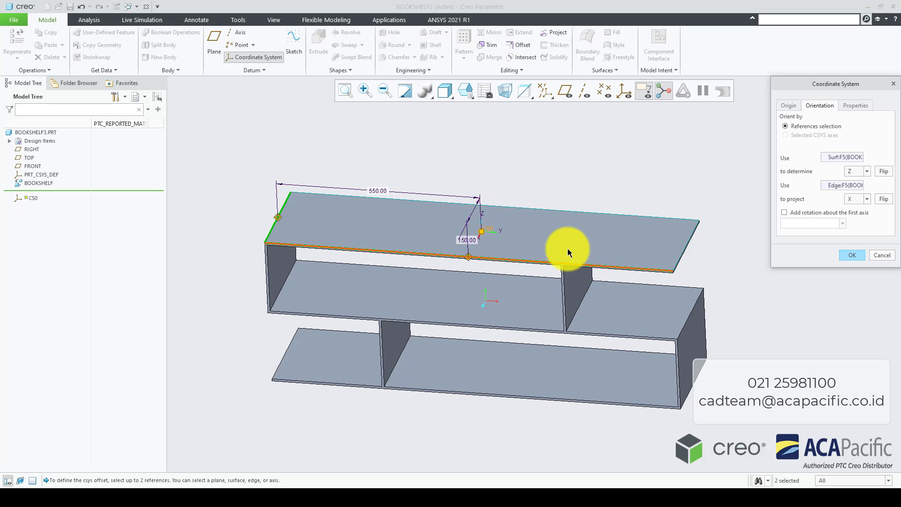
{"action": "left_click", "coordinate": [868, 174]}
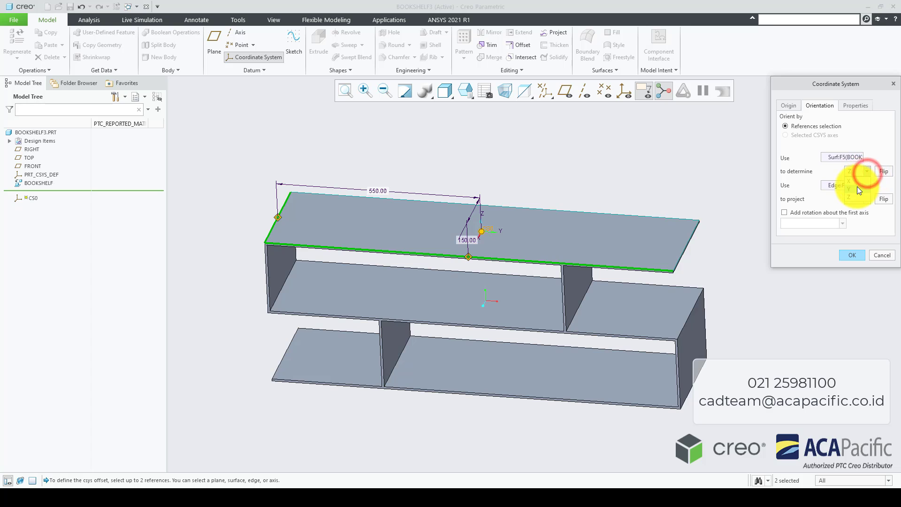
{"action": "left_click", "coordinate": [857, 187]}
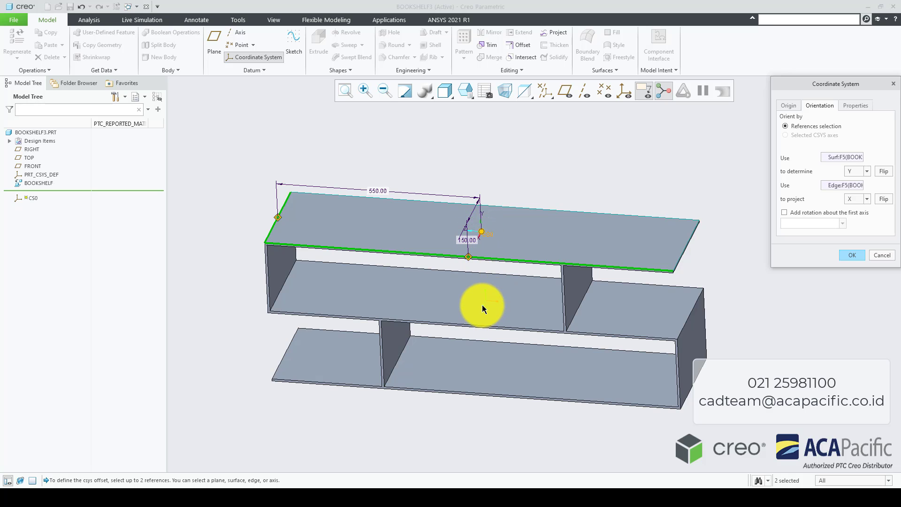
{"action": "left_click", "coordinate": [866, 198]}
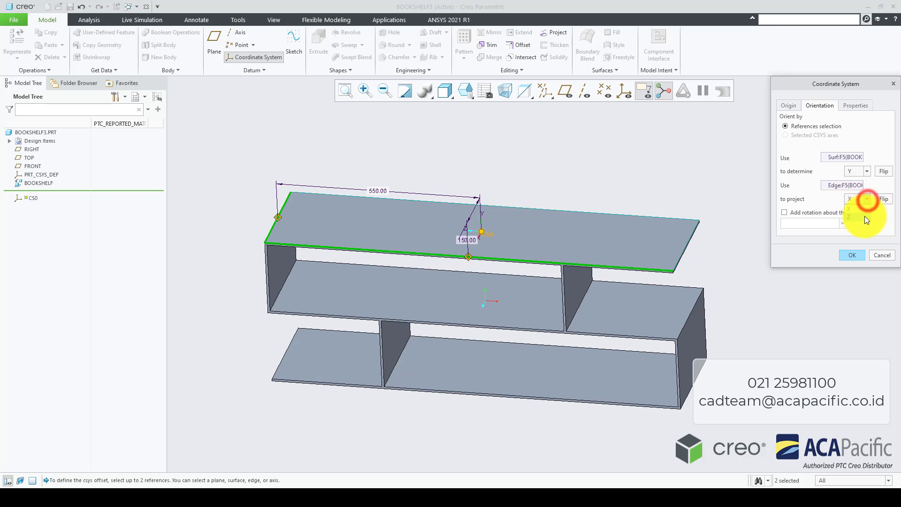
{"action": "left_click", "coordinate": [866, 217]}
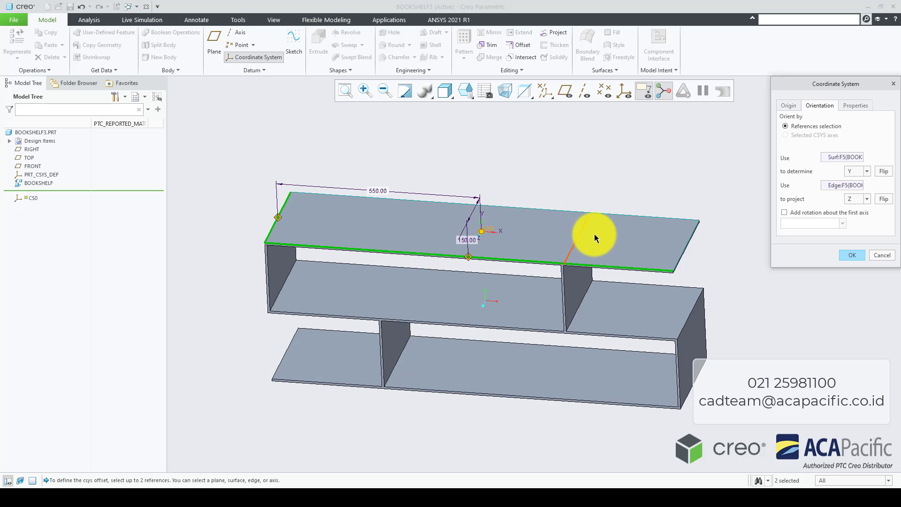
{"action": "left_click", "coordinate": [855, 255]}
{"action": "left_click", "coordinate": [377, 157]}
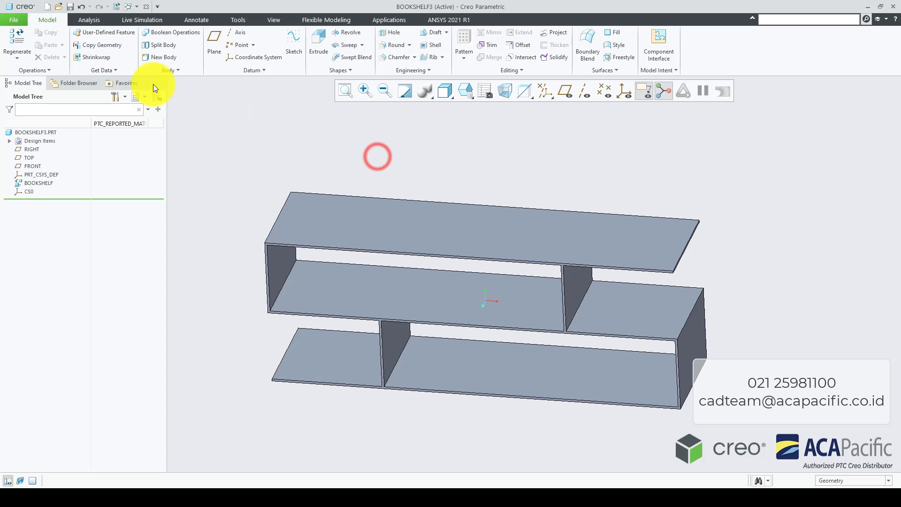
Import LED TV Support.stp into the part using the current profile and the Automatic import type
{"action": "left_click", "coordinate": [115, 72]}
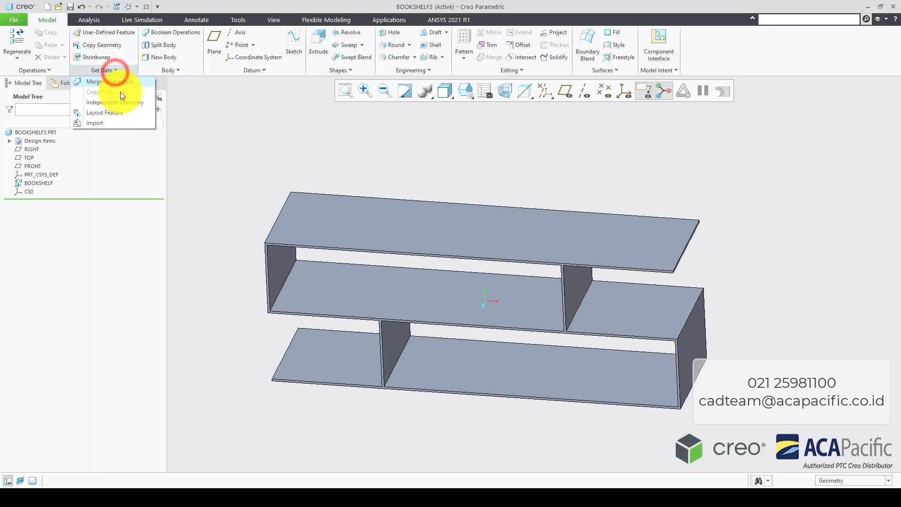
{"action": "left_click", "coordinate": [124, 123]}
{"action": "left_click", "coordinate": [382, 196]}
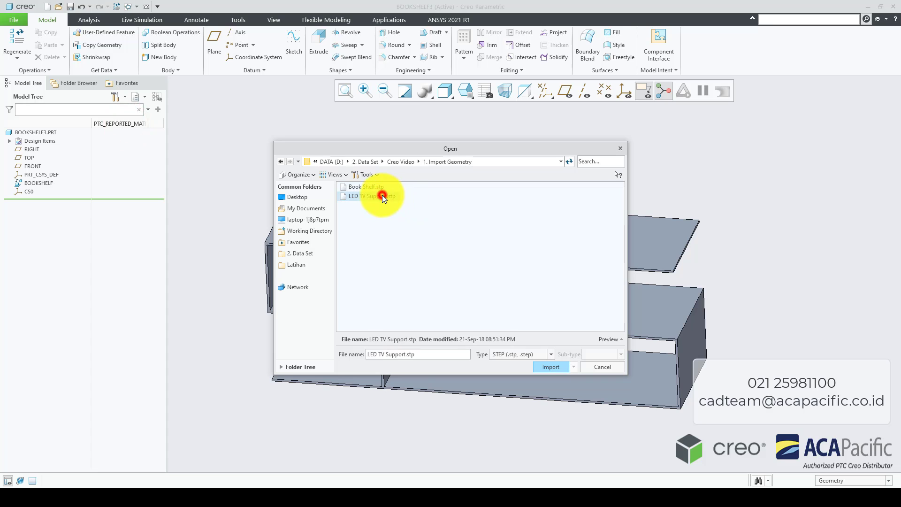
{"action": "left_click", "coordinate": [555, 366]}
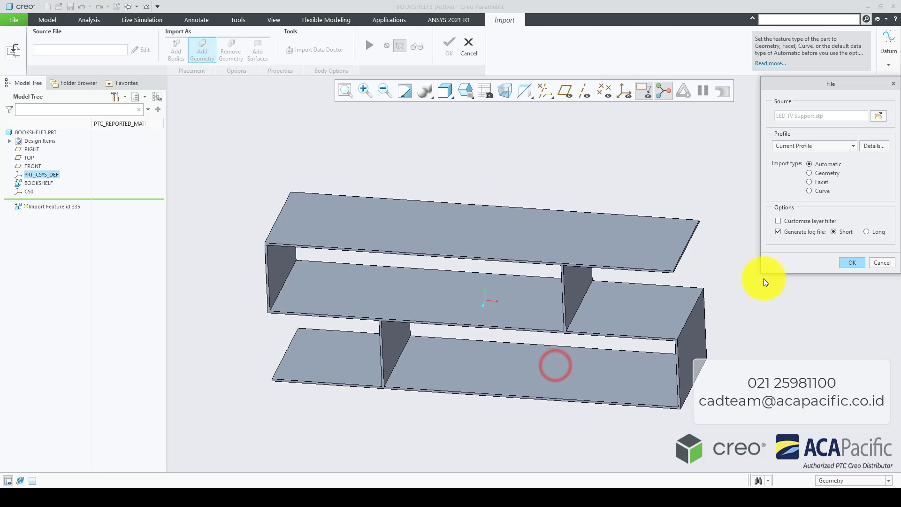
{"action": "left_click", "coordinate": [853, 263]}
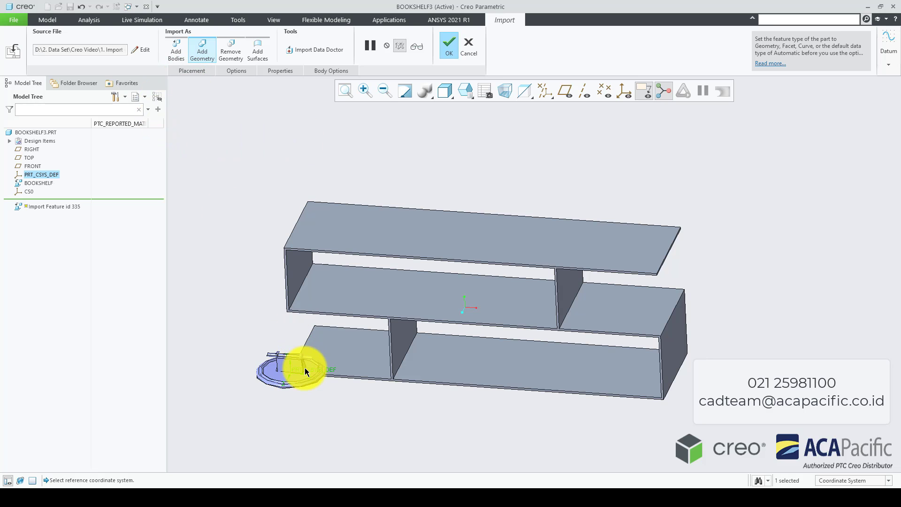
Place the imported TV support on the top shelf's coordinate system CS0 and complete the import
{"action": "left_click", "coordinate": [196, 70]}
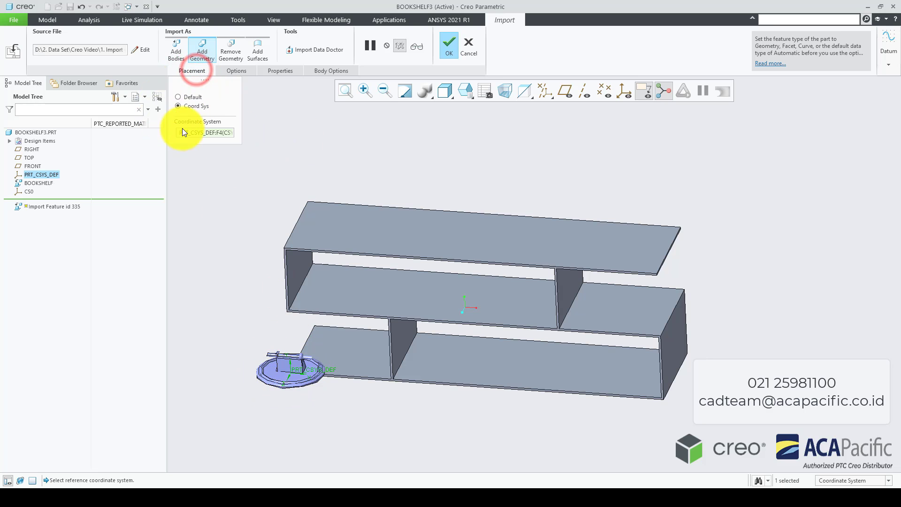
{"action": "left_click", "coordinate": [29, 191]}
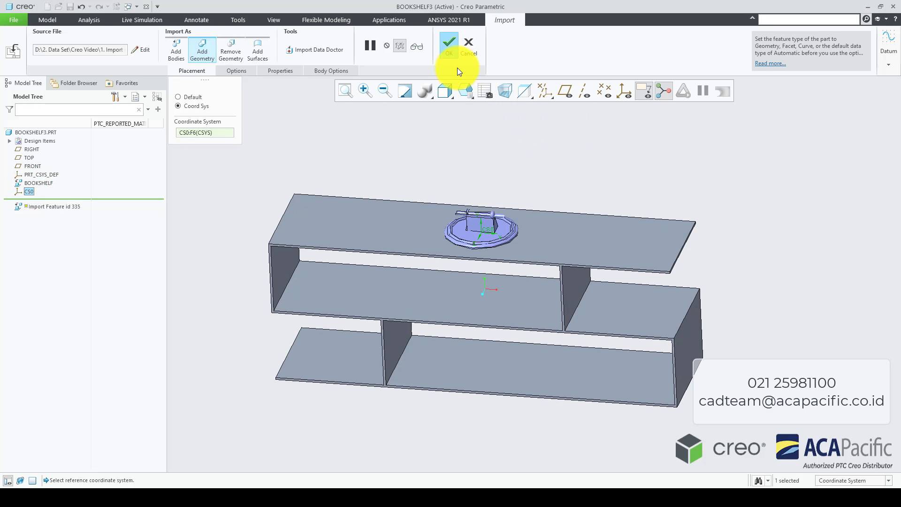
{"action": "left_click", "coordinate": [287, 73]}
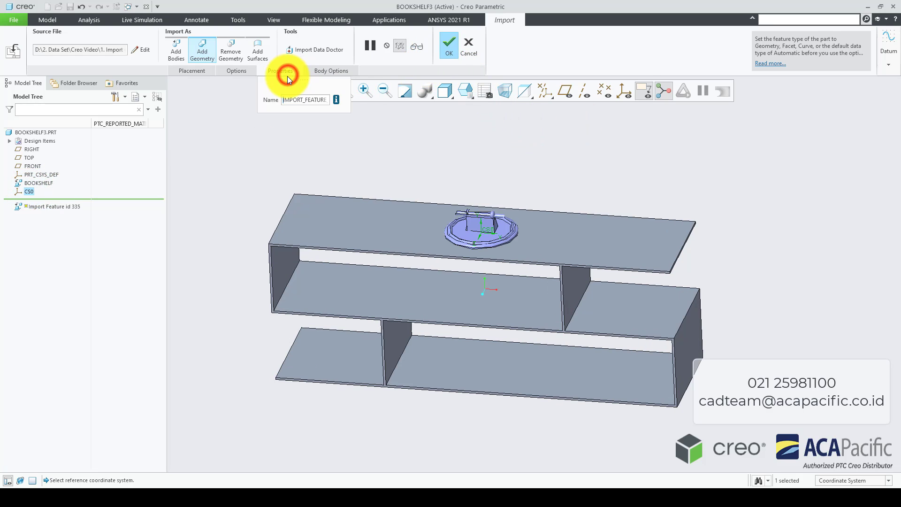
{"action": "left_click", "coordinate": [203, 70]}
{"action": "left_click", "coordinate": [450, 47]}
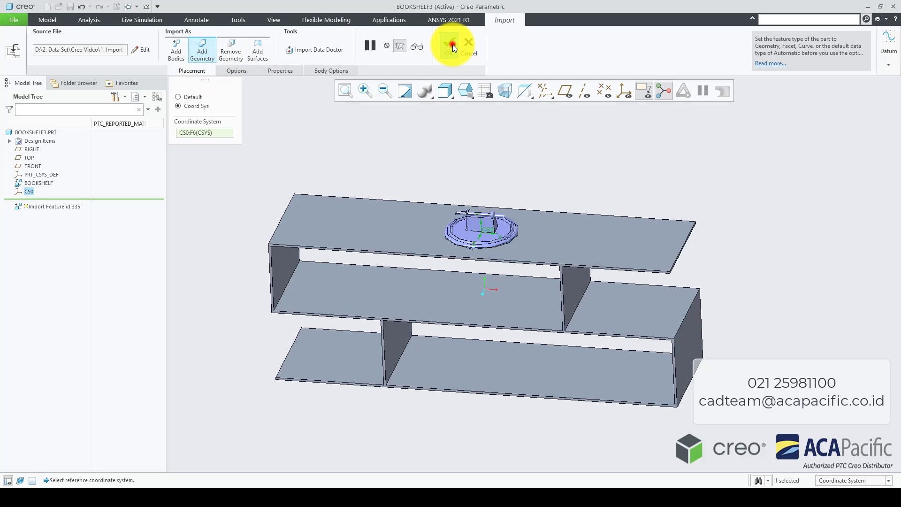
{"action": "left_click", "coordinate": [351, 154]}
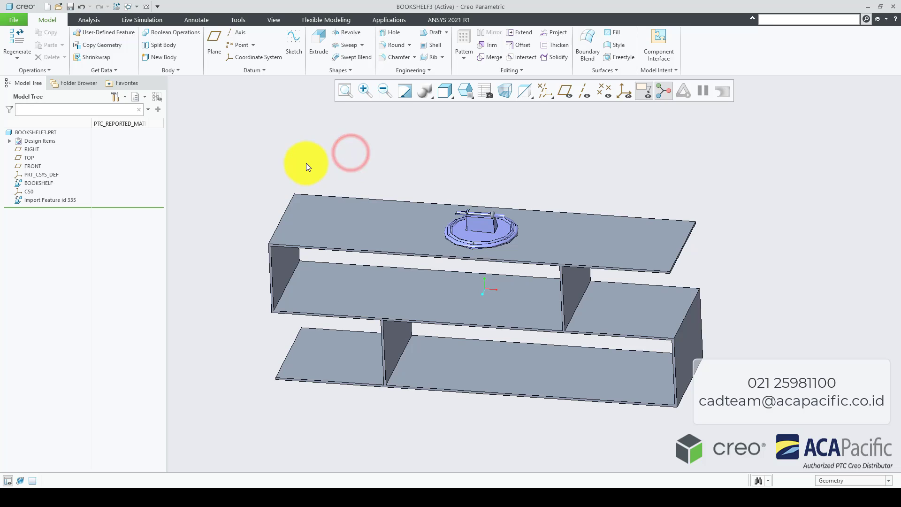
Rename the TV support's import feature LED_TV_SUPPORT
{"action": "left_click", "coordinate": [58, 201]}
{"action": "right_click", "coordinate": [59, 201]}
{"action": "left_click", "coordinate": [103, 282]}
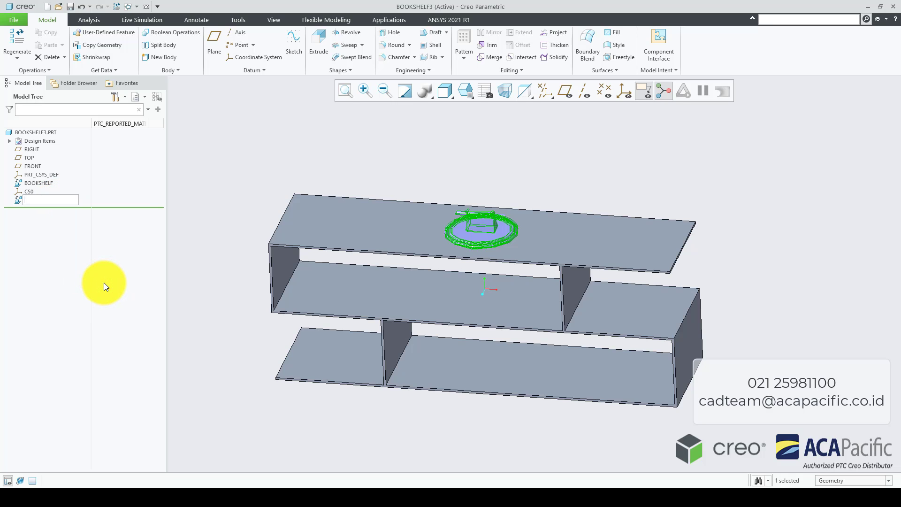
{"action": "type", "text": "LED_TV_Support"}
{"action": "key", "text": "Return"}
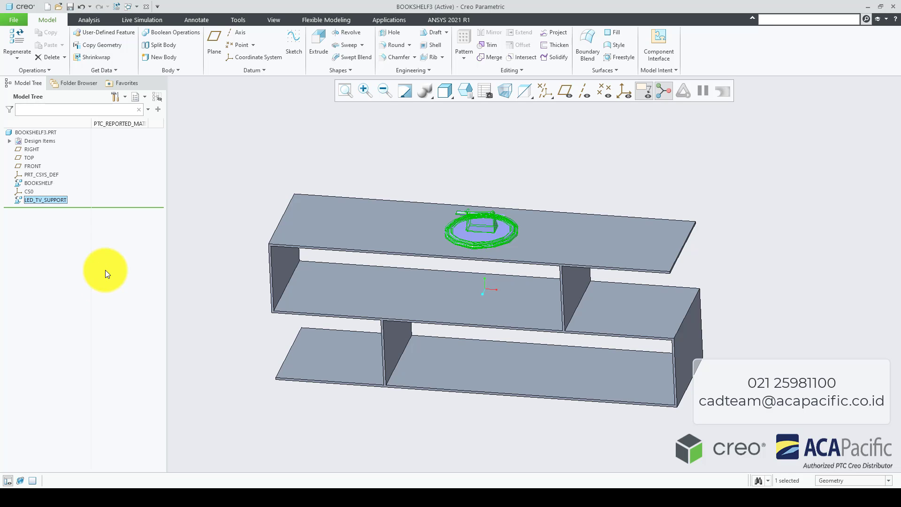
{"action": "left_click", "coordinate": [269, 184]}
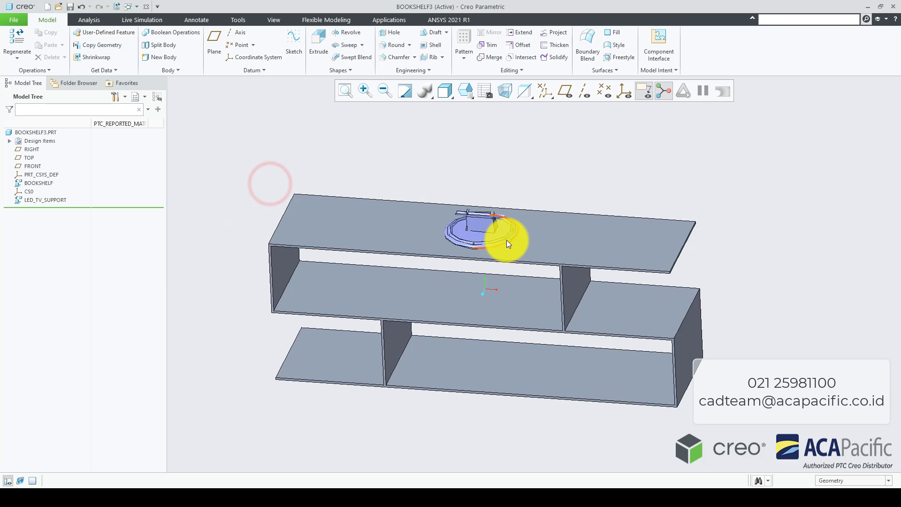
Edit coordinate system CS0, setting its offset from the top shelf's left edge to 200 mm
{"action": "left_click", "coordinate": [26, 192]}
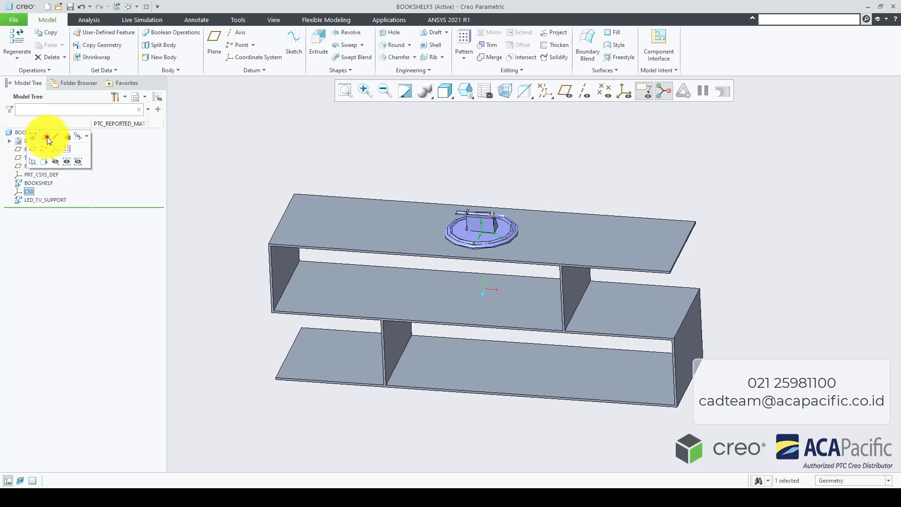
{"action": "left_click", "coordinate": [46, 136]}
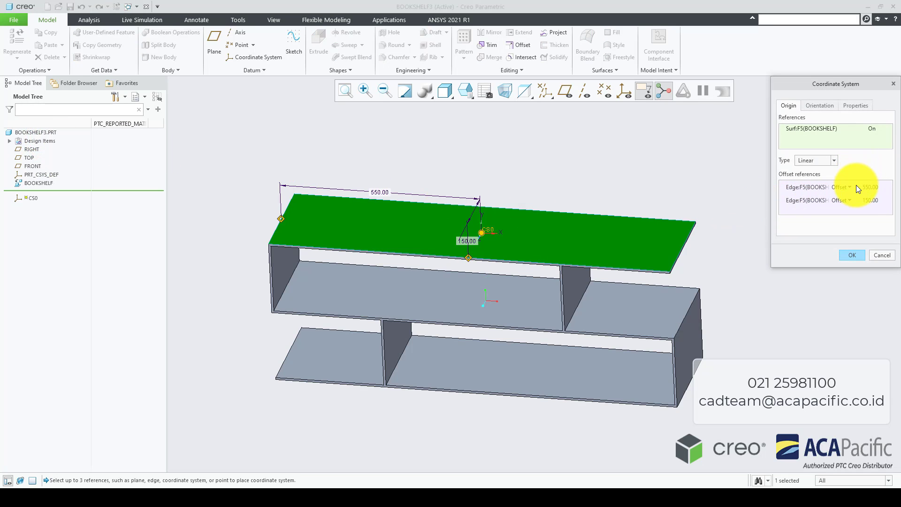
{"action": "left_click", "coordinate": [878, 189]}
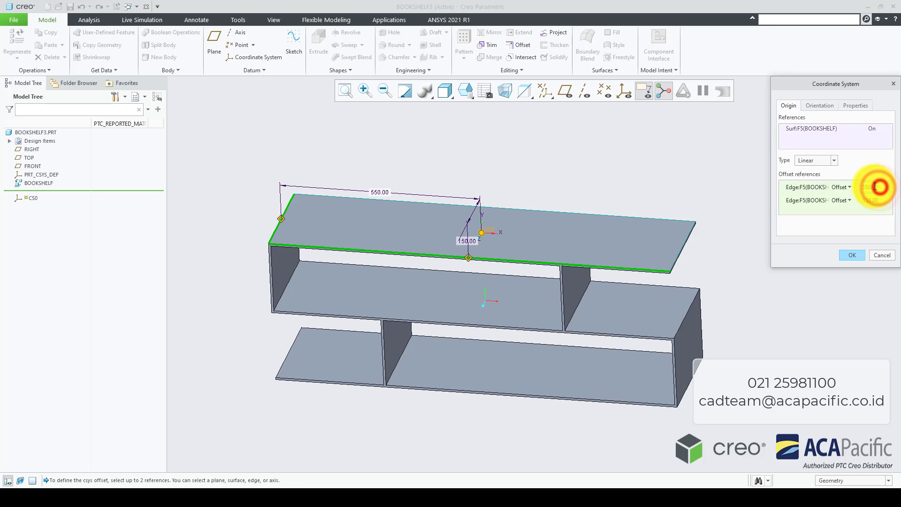
{"action": "left_click", "coordinate": [879, 187]}
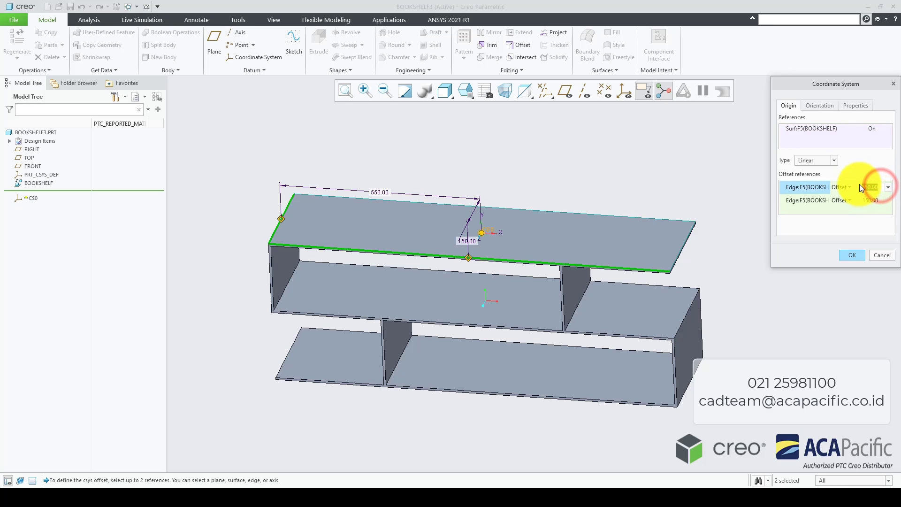
{"action": "type", "text": "200"}
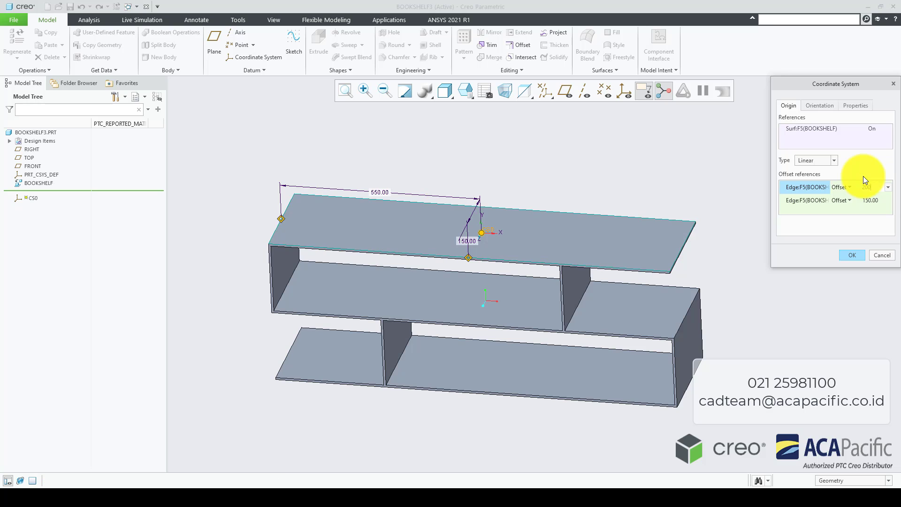
{"action": "left_click", "coordinate": [840, 212]}
{"action": "left_click", "coordinate": [852, 255]}
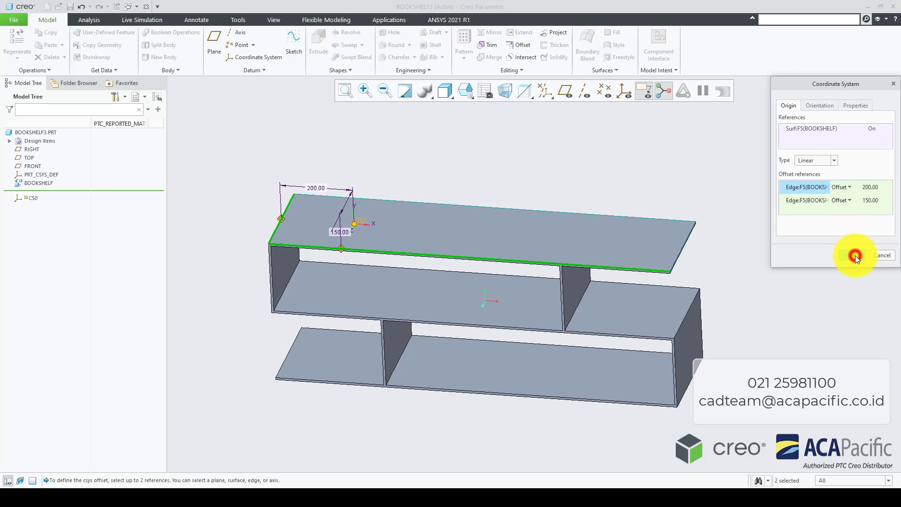